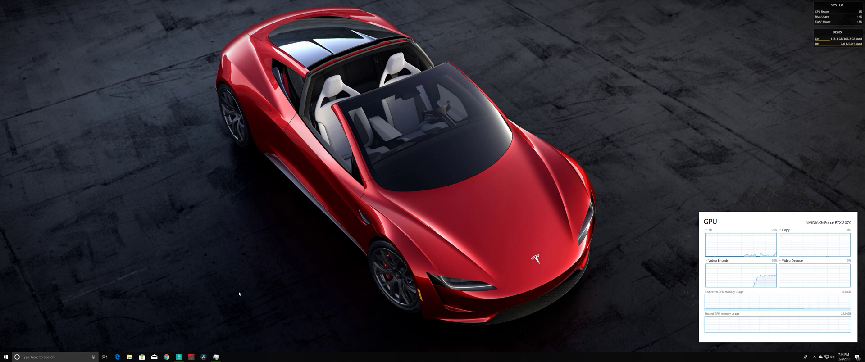
Launch DaVinci Resolve 15 from the taskbar and wait for the Project Manager to load
{"action": "left_click", "coordinate": [204, 356]}
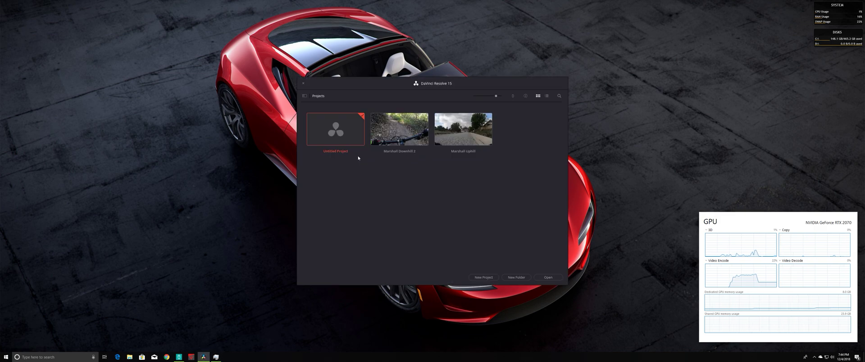
Open Untitled Project from the Project Manager onto the Edit page
{"action": "left_click_drag", "start_coordinate": [376, 83], "coordinate": [376, 93]}
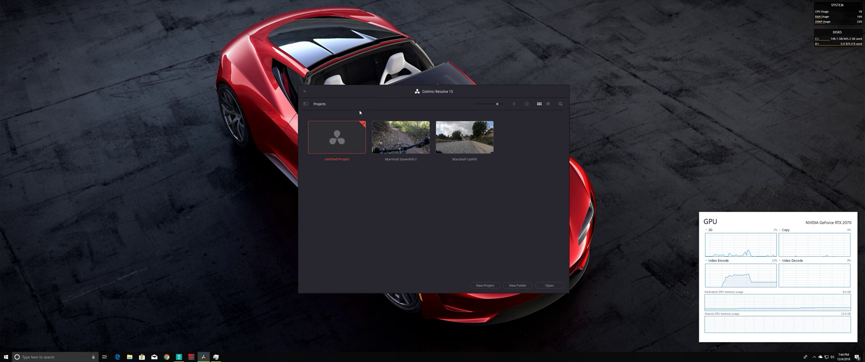
{"action": "double_click", "coordinate": [348, 142]}
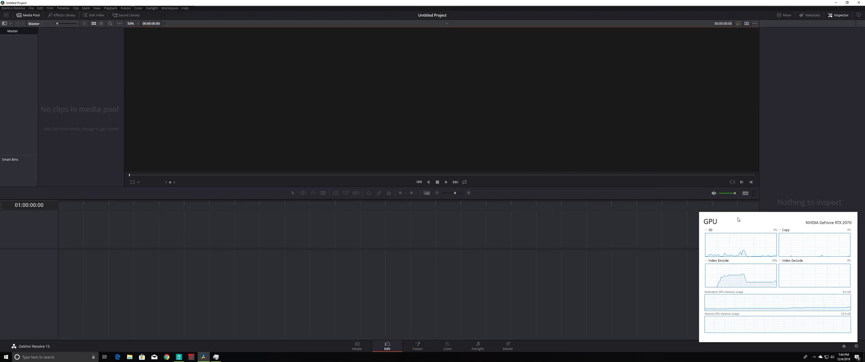
{"action": "left_click_drag", "start_coordinate": [737, 220], "coordinate": [738, 221]}
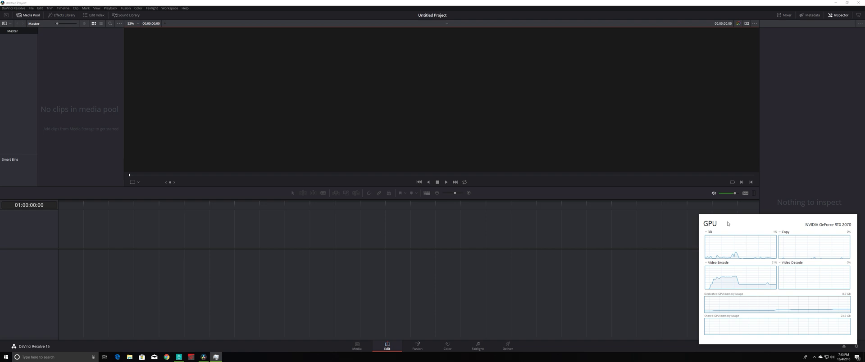
{"action": "double_click", "coordinate": [742, 223]}
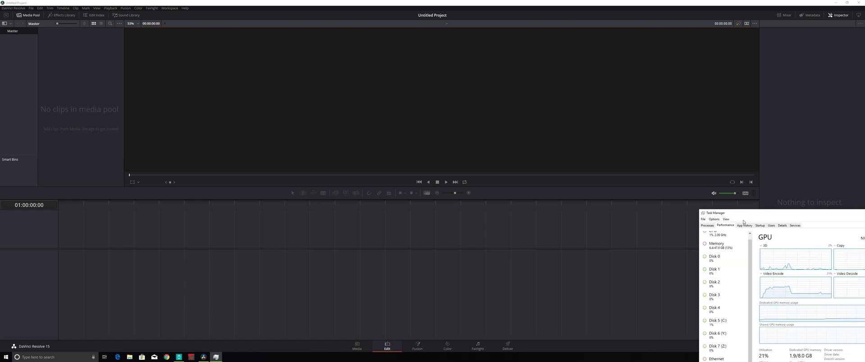
{"action": "left_click_drag", "start_coordinate": [729, 213], "coordinate": [698, 148]}
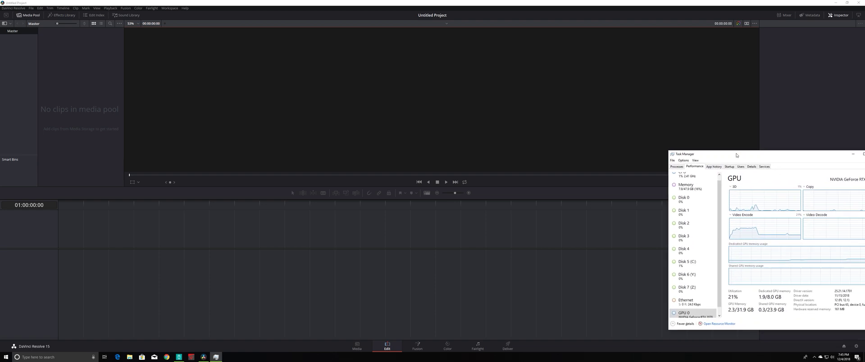
{"action": "scroll", "coordinate": [718, 243], "scroll_direction": "down", "scroll_amount": 1}
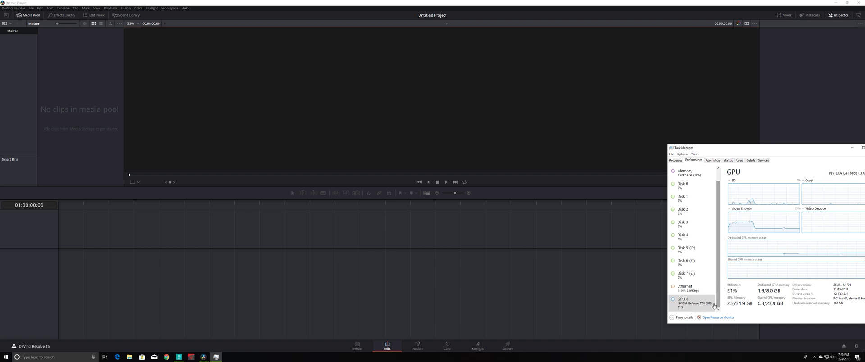
{"action": "double_click", "coordinate": [768, 178]}
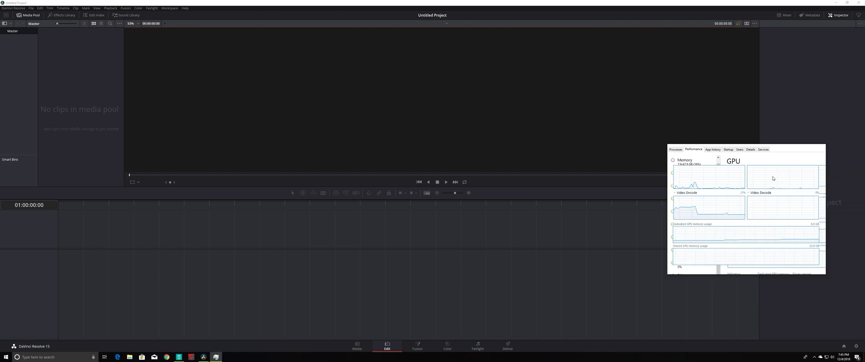
{"action": "left_click_drag", "start_coordinate": [769, 199], "coordinate": [780, 221]}
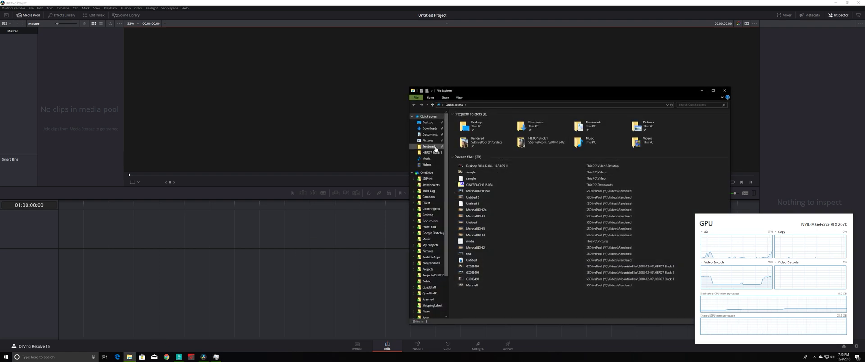
Import GX023499 from the HERO7 Black 1 folder into the media pool, matching the project frame rate
{"action": "left_click", "coordinate": [436, 149]}
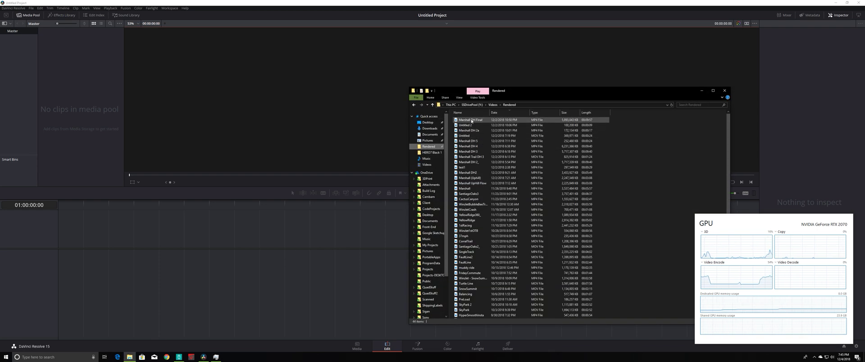
{"action": "left_click", "coordinate": [431, 153]}
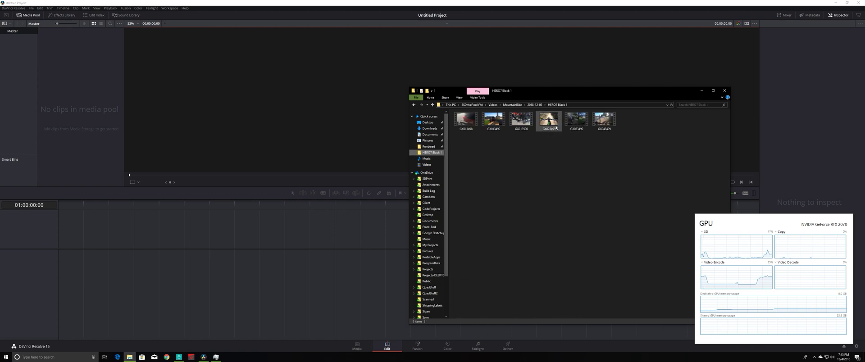
{"action": "left_click_drag", "start_coordinate": [555, 125], "coordinate": [85, 69]}
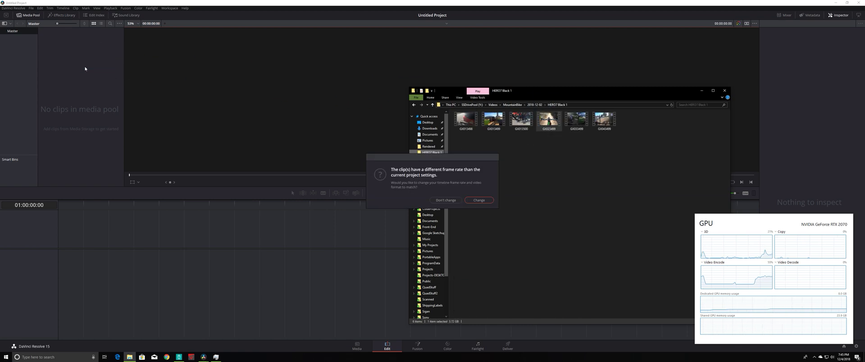
{"action": "left_click", "coordinate": [486, 201]}
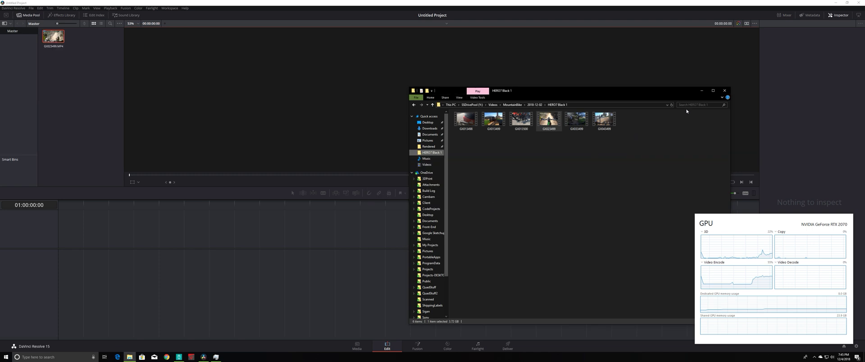
{"action": "left_click", "coordinate": [701, 90]}
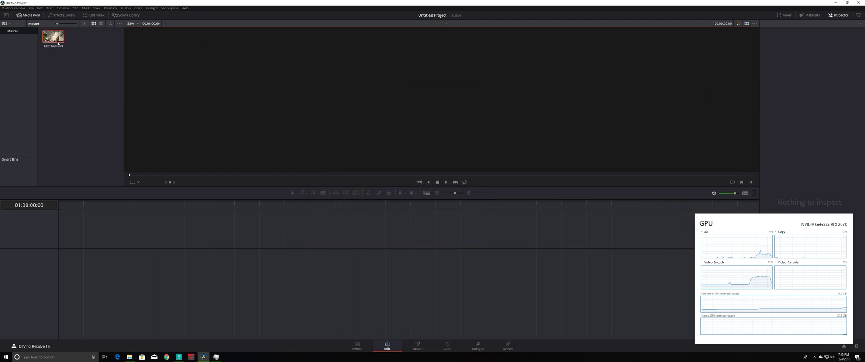
Drag GX023499.MP4 from the media pool into the empty timeline to create Timeline 1
{"action": "mouse_move", "coordinate": [58, 43]}
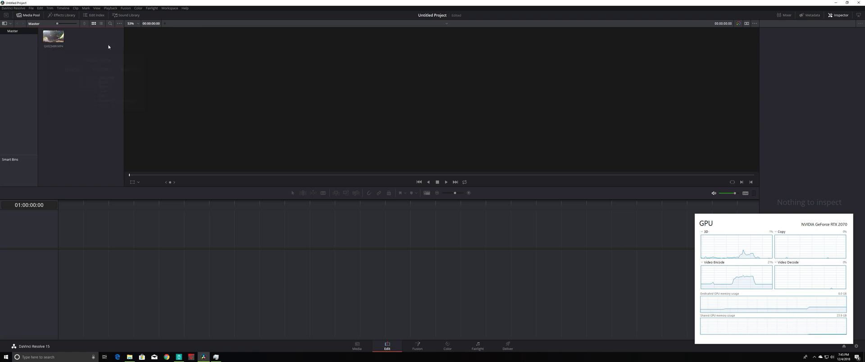
{"action": "left_click", "coordinate": [57, 39]}
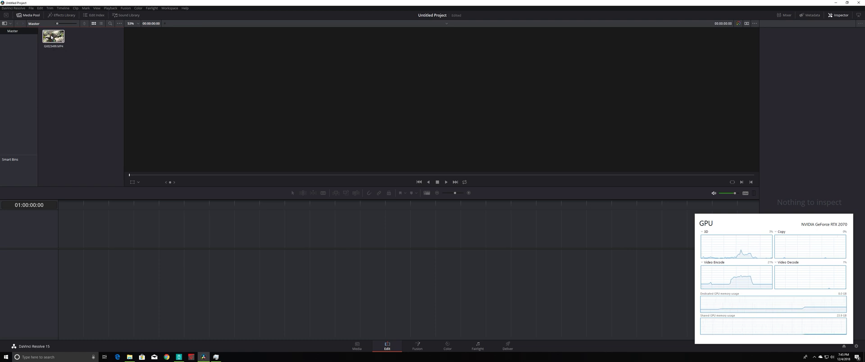
{"action": "left_click_drag", "start_coordinate": [83, 231], "coordinate": [82, 232]}
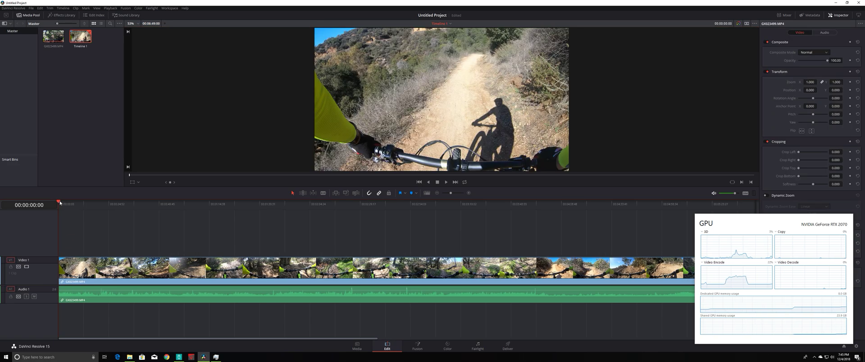
{"action": "mouse_move", "coordinate": [60, 203]}
{"action": "left_mouse_down"}
{"action": "mouse_move", "coordinate": [250, 207]}
{"action": "mouse_move", "coordinate": [176, 207]}
{"action": "left_mouse_up"}
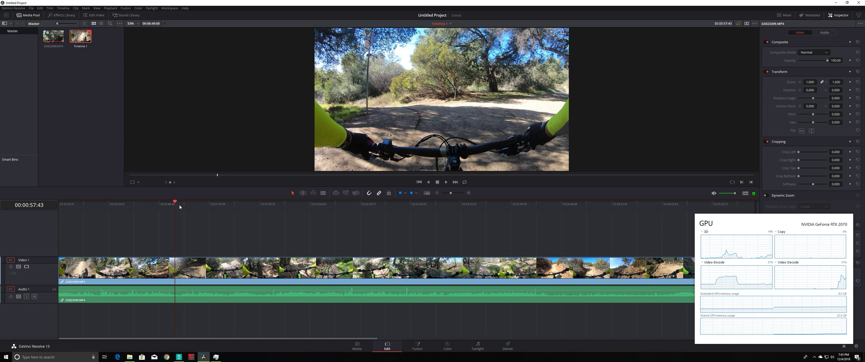
{"action": "left_click_drag", "start_coordinate": [739, 250], "coordinate": [747, 152]}
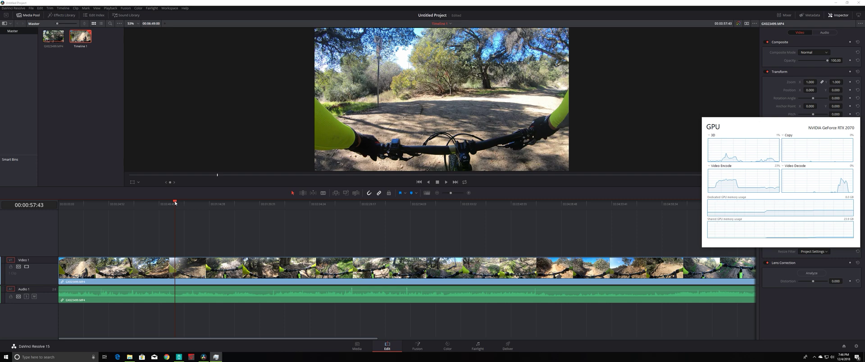
{"action": "left_click_drag", "start_coordinate": [175, 203], "coordinate": [218, 203]}
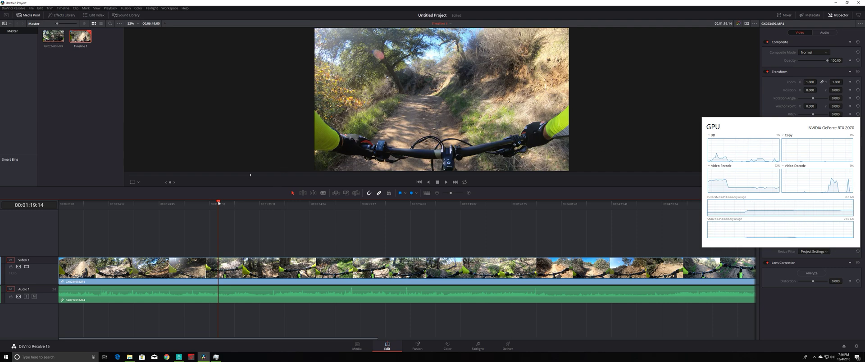
{"action": "left_click_drag", "start_coordinate": [218, 203], "coordinate": [318, 204]}
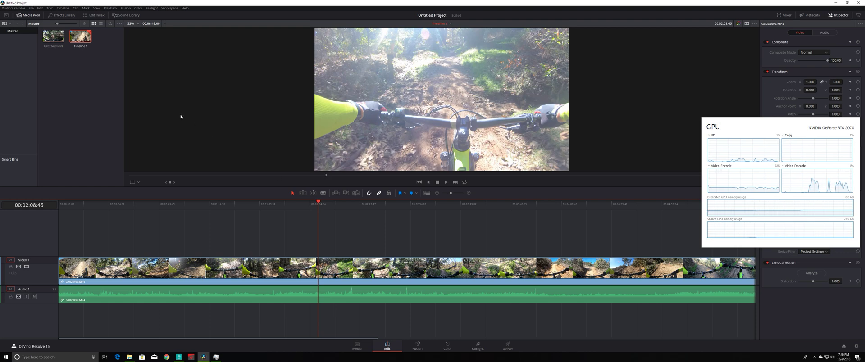
Blade the GoPro clip at ten points near its start with Ctrl+B
{"action": "left_click", "coordinate": [72, 205]}
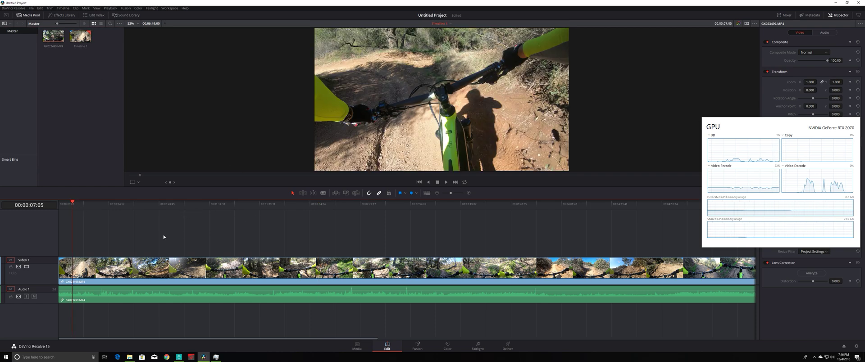
{"action": "key", "text": "ctrl+b"}
{"action": "left_click", "coordinate": [86, 207]}
{"action": "key", "text": "ctrl+b"}
{"action": "left_click", "coordinate": [97, 207]}
{"action": "key", "text": "ctrl+b"}
{"action": "left_click", "coordinate": [104, 206]}
{"action": "key", "text": "ctrl+b"}
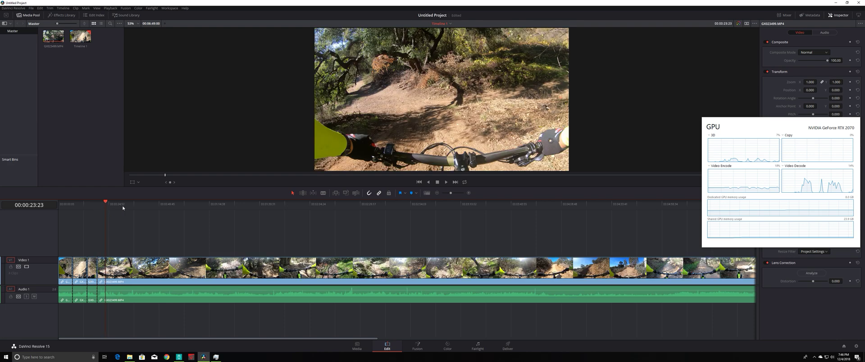
{"action": "left_click", "coordinate": [123, 207]}
{"action": "key", "text": "ctrl+b"}
{"action": "left_click", "coordinate": [117, 207]}
{"action": "key", "text": "ctrl+b"}
{"action": "left_click", "coordinate": [142, 205]}
{"action": "key", "text": "ctrl+b"}
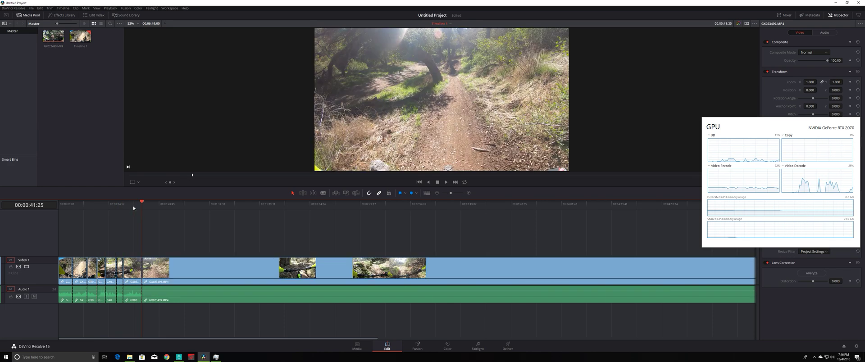
{"action": "left_click", "coordinate": [134, 205]}
{"action": "key", "text": "ctrl+b"}
{"action": "left_click", "coordinate": [154, 207]}
{"action": "key", "text": "ctrl+b"}
{"action": "left_click", "coordinate": [172, 207]}
{"action": "key", "text": "ctrl+b"}
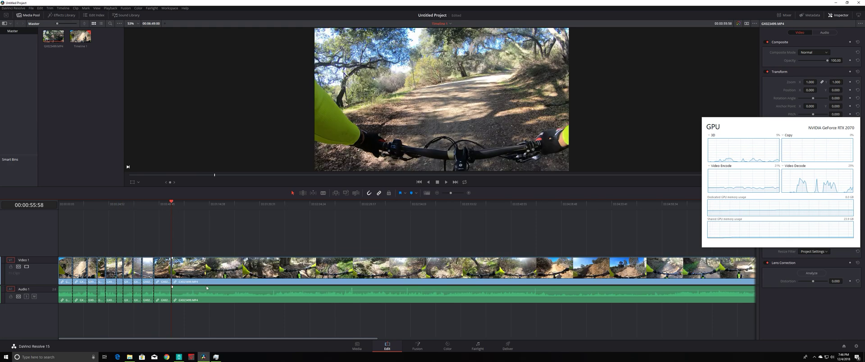
Delete the long final piece and five unwanted short clips, closing the gaps
{"action": "left_click", "coordinate": [207, 287]}
{"action": "key", "text": "Delete"}
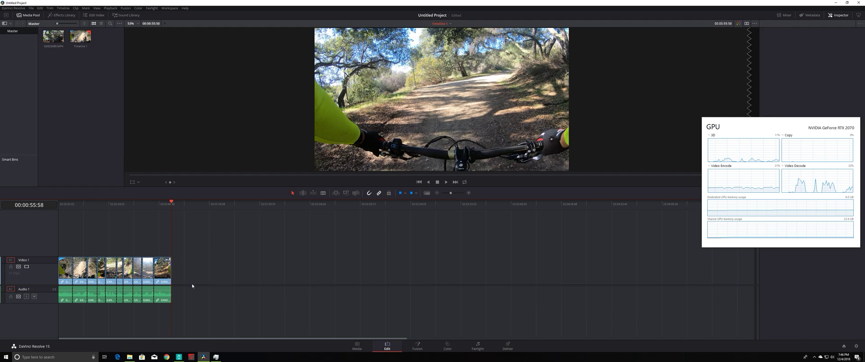
{"action": "left_click", "coordinate": [149, 275]}
{"action": "key", "text": "Delete"}
{"action": "left_click", "coordinate": [128, 272]}
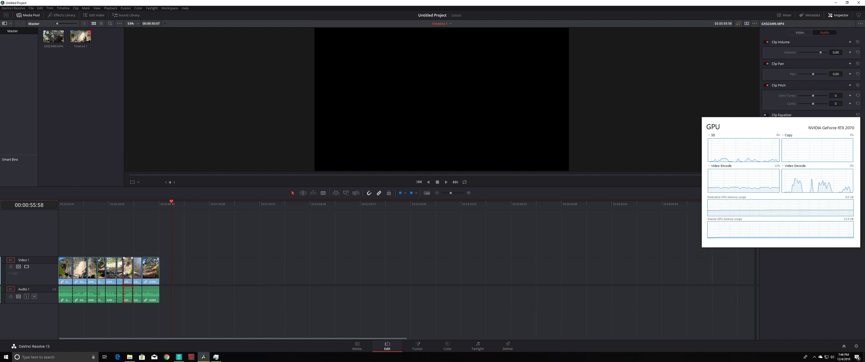
{"action": "key", "text": "Delete"}
{"action": "left_click", "coordinate": [111, 272]}
{"action": "key", "text": "Delete"}
{"action": "left_click", "coordinate": [92, 272]}
{"action": "key", "text": "Delete"}
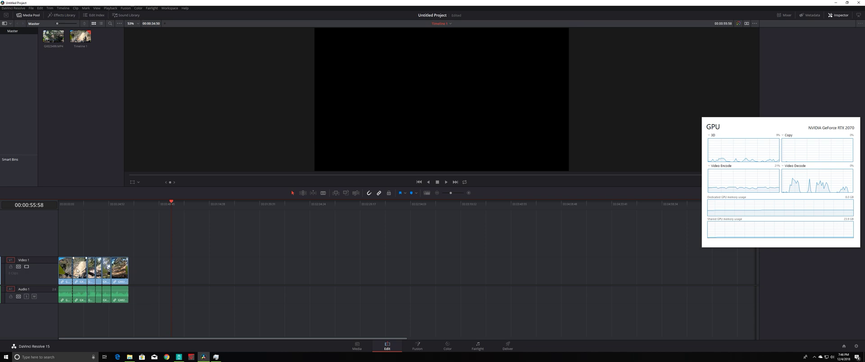
{"action": "left_click", "coordinate": [77, 269]}
{"action": "key", "text": "Delete"}
Zoom into the trimmed five-clip edit and play it from the start, stopping about 17 seconds in
{"action": "key", "text": "Home"}
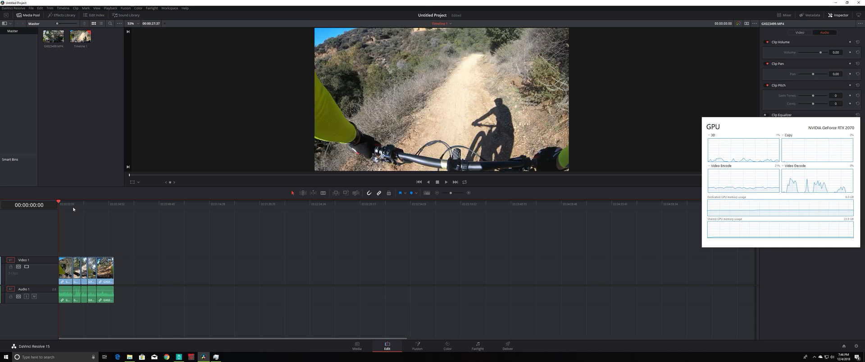
{"action": "scroll", "coordinate": [226, 231], "scroll_direction": "up", "scroll_amount": 5}
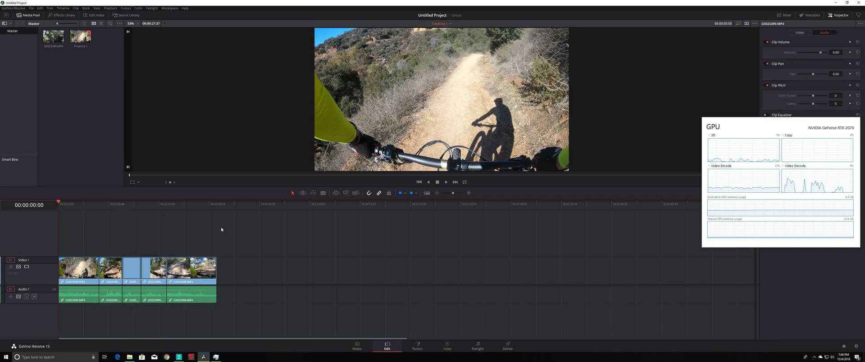
{"action": "scroll", "coordinate": [221, 229], "scroll_direction": "up", "scroll_amount": 1}
{"action": "left_click_drag", "start_coordinate": [61, 203], "coordinate": [85, 206]}
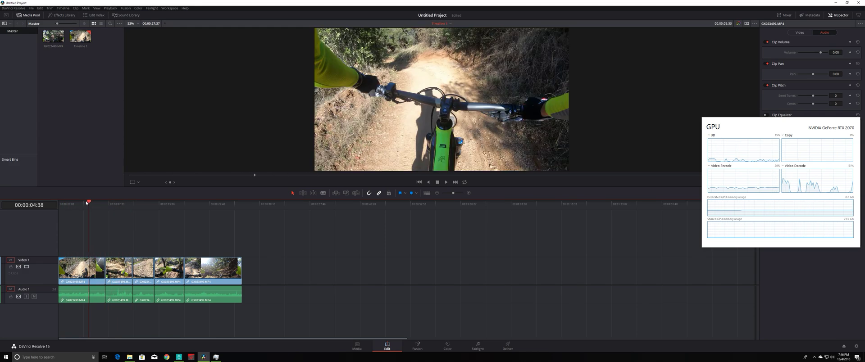
{"action": "key", "text": "space"}
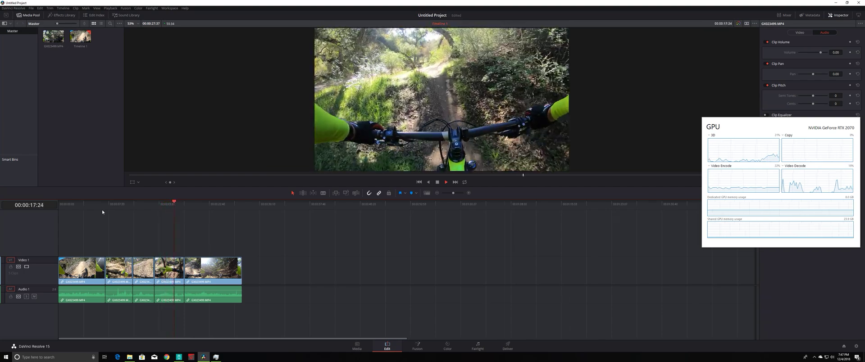
{"action": "key", "text": "space"}
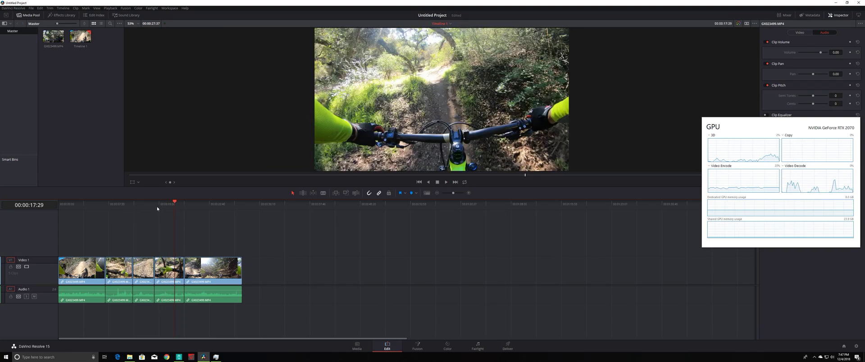
{"action": "left_click_drag", "start_coordinate": [174, 204], "coordinate": [174, 204]}
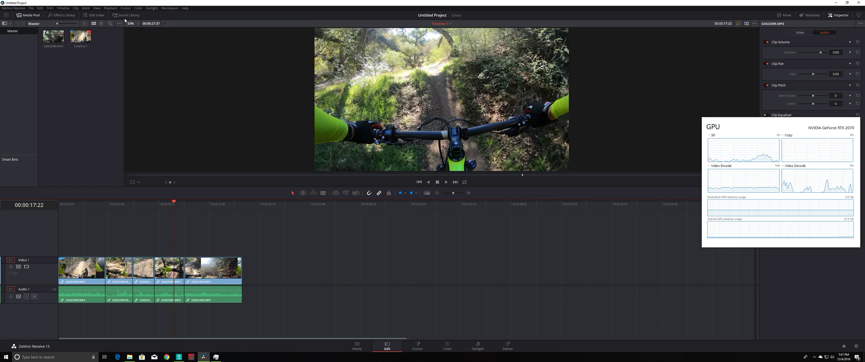
{"action": "left_click", "coordinate": [110, 8]}
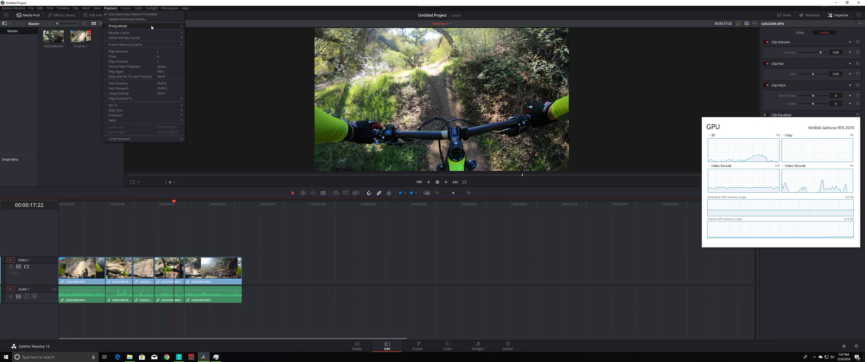
{"action": "mouse_move", "coordinate": [148, 37]}
{"action": "left_click", "coordinate": [241, 39]}
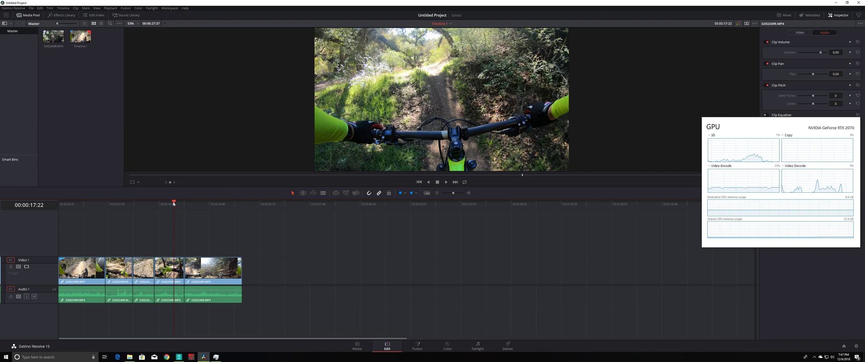
Scrub back to around eight seconds, play the sequence in reverse with J, then stop
{"action": "left_click_drag", "start_coordinate": [173, 204], "coordinate": [173, 205]}
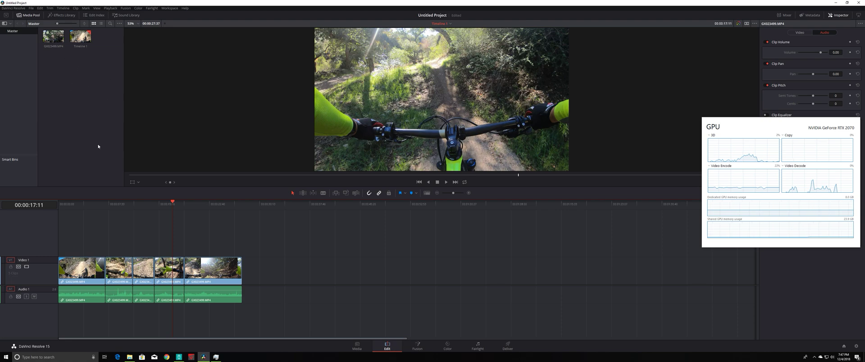
{"action": "left_click", "coordinate": [119, 204]}
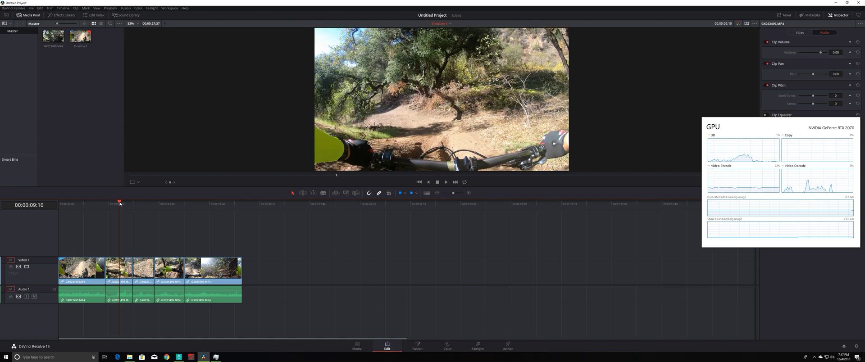
{"action": "left_click_drag", "start_coordinate": [123, 203], "coordinate": [122, 204]}
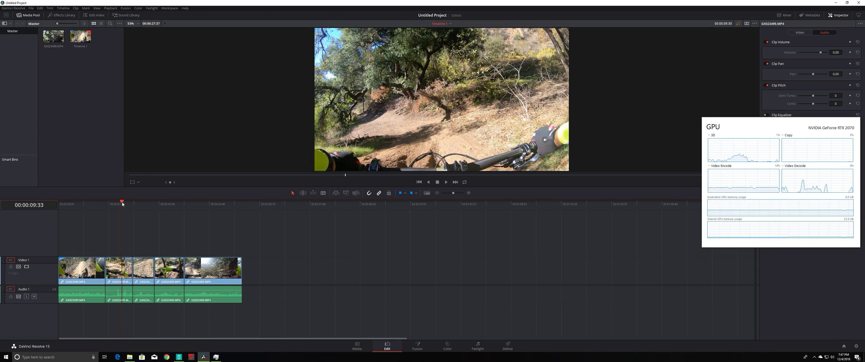
{"action": "left_click_drag", "start_coordinate": [130, 204], "coordinate": [117, 205]}
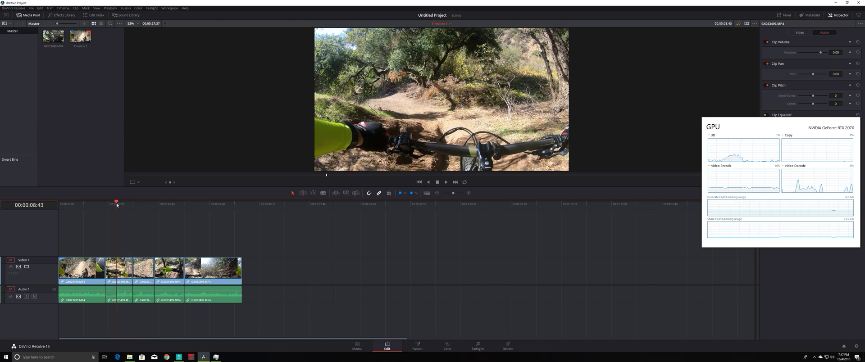
{"action": "key", "text": "j"}
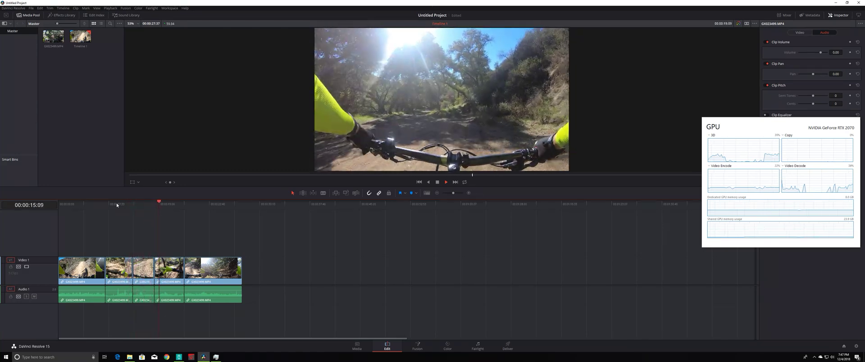
{"action": "key", "text": "j"}
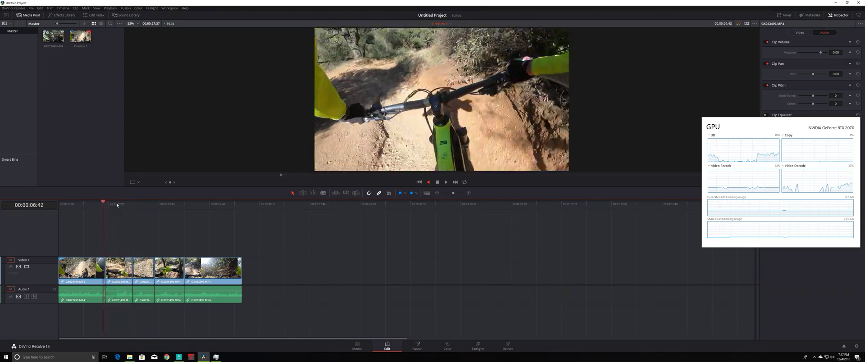
{"action": "key", "text": "space"}
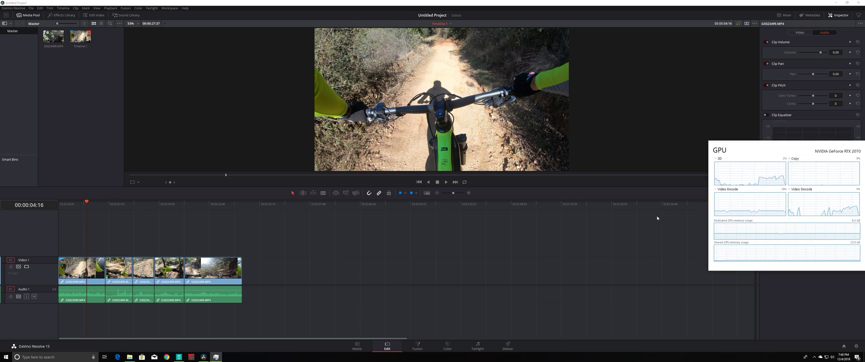
On the Deliver page, switch the QuickTime codec to H.265 with NVIDIA encoding
{"action": "left_click", "coordinate": [513, 348]}
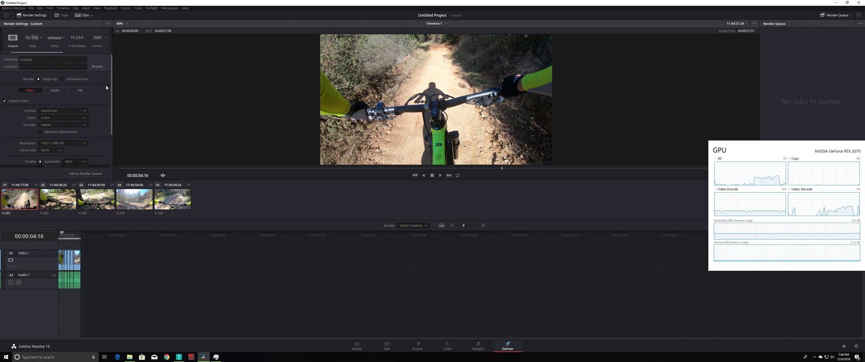
{"action": "left_click_drag", "start_coordinate": [111, 88], "coordinate": [111, 101]}
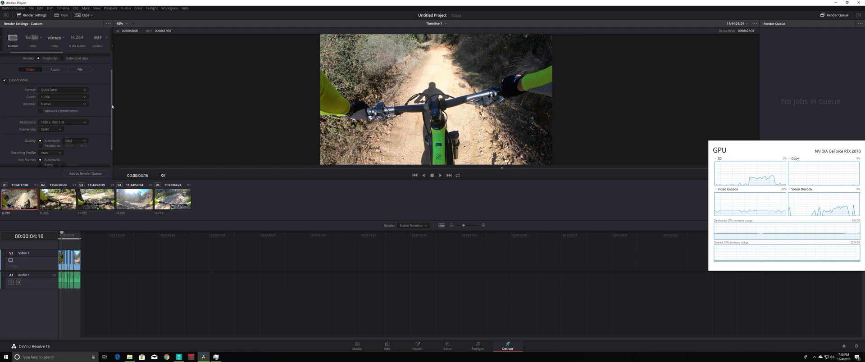
{"action": "left_click_drag", "start_coordinate": [111, 106], "coordinate": [111, 102]}
{"action": "left_click", "coordinate": [54, 103]}
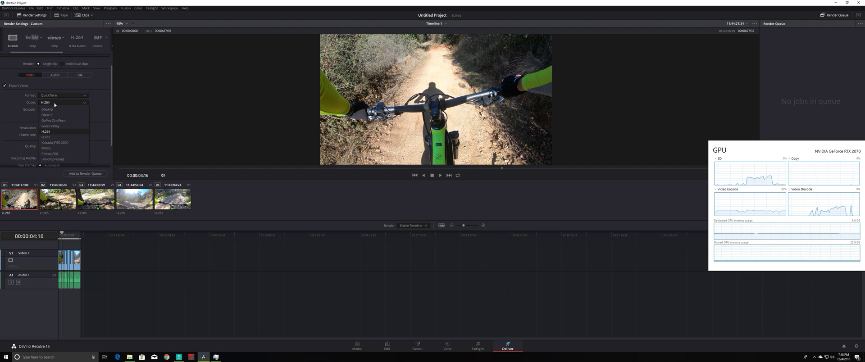
{"action": "left_click", "coordinate": [49, 139]}
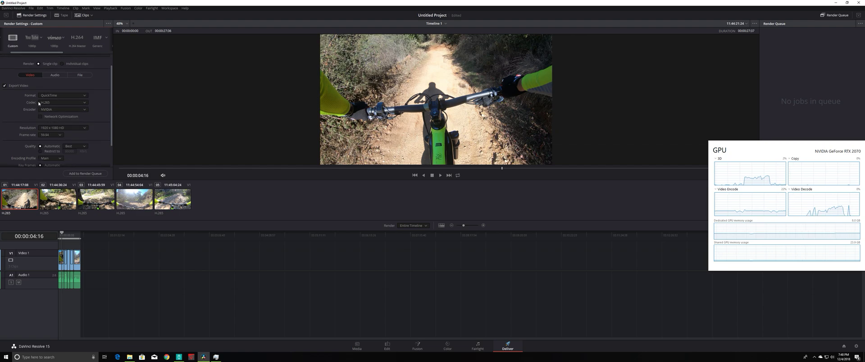
Set the output resolution to 3840 x 2160 Ultra HD and add the timeline to the render queue
{"action": "left_click_drag", "start_coordinate": [111, 101], "coordinate": [111, 103]}
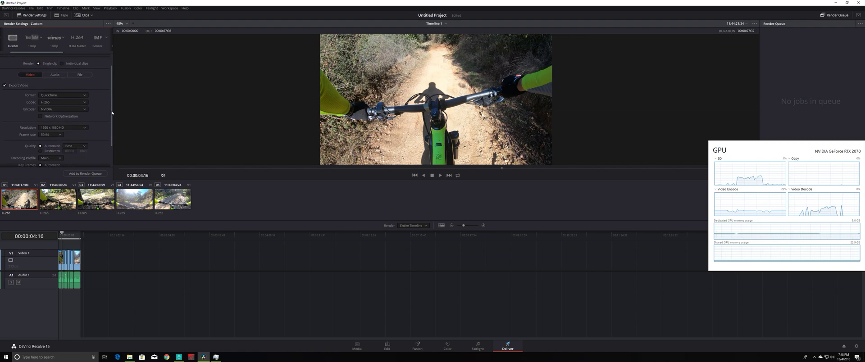
{"action": "left_click_drag", "start_coordinate": [112, 113], "coordinate": [112, 140]}
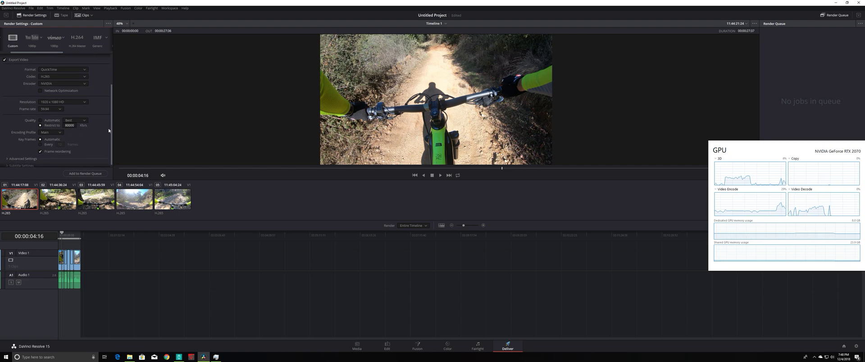
{"action": "left_click_drag", "start_coordinate": [108, 130], "coordinate": [109, 125]}
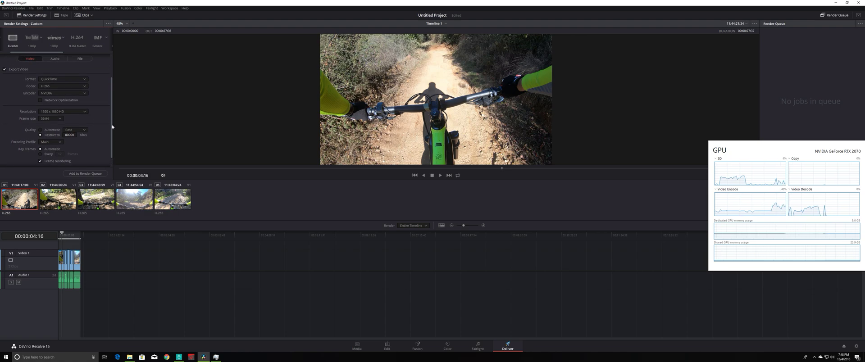
{"action": "left_click_drag", "start_coordinate": [112, 127], "coordinate": [111, 129]}
{"action": "left_click", "coordinate": [86, 110]}
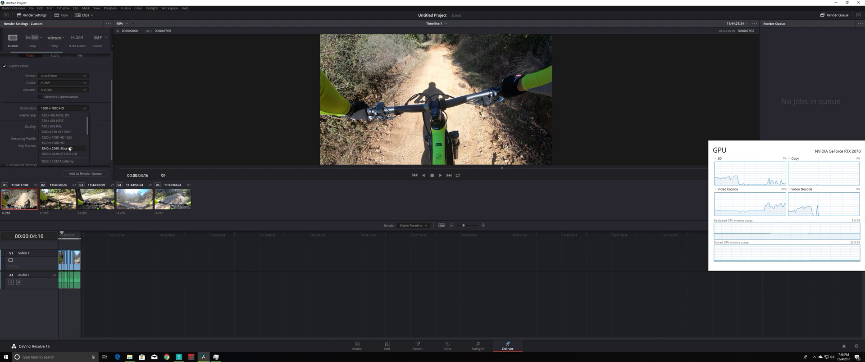
{"action": "left_click", "coordinate": [69, 150]}
{"action": "scroll", "coordinate": [44, 107], "scroll_direction": "down", "scroll_amount": 1}
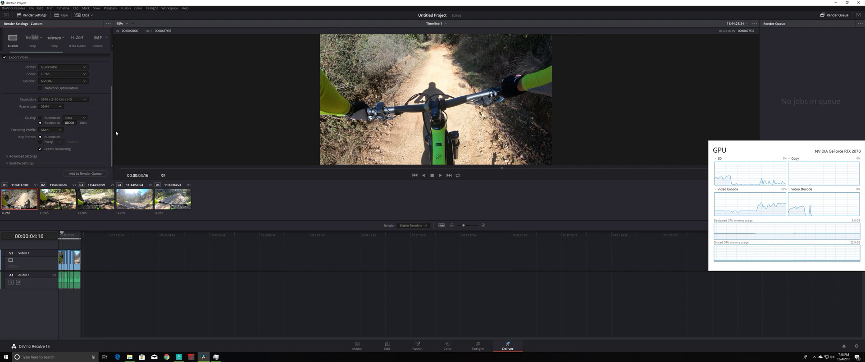
{"action": "left_click", "coordinate": [85, 173]}
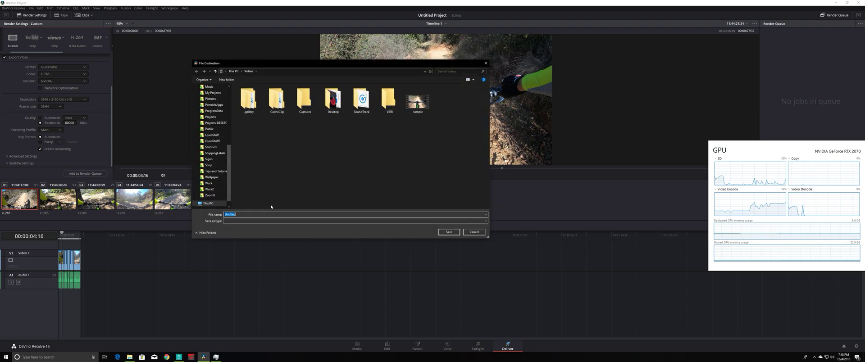
Save the render job as sample2 in Videos and start rendering Job 1
{"action": "type", "text": "sample2"}
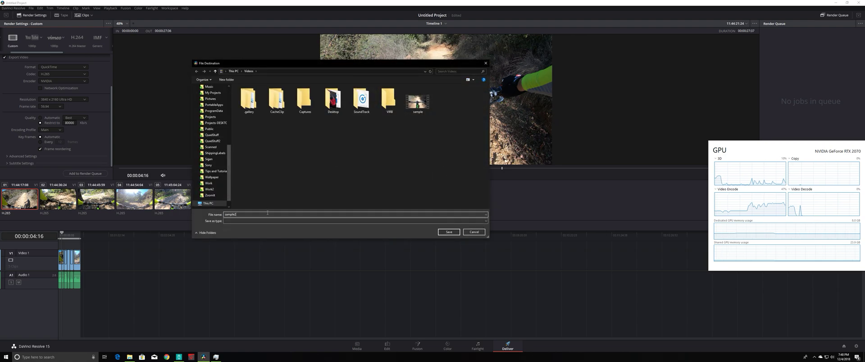
{"action": "left_click", "coordinate": [450, 232]}
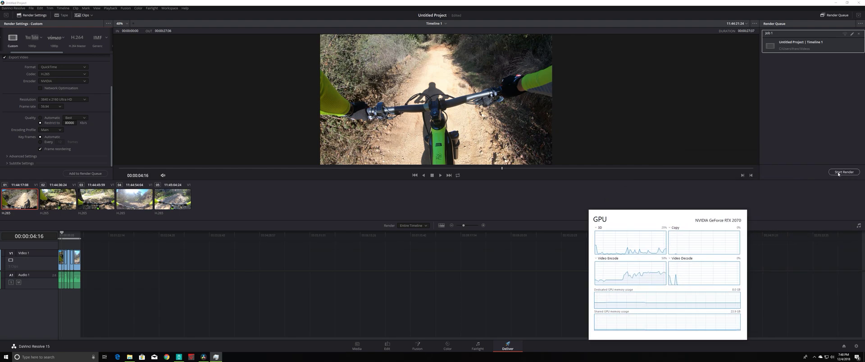
{"action": "left_click", "coordinate": [838, 174]}
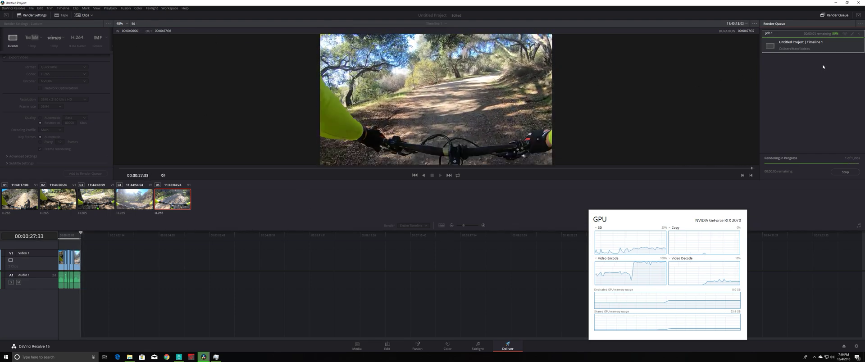
Open the rendered sample2 video from the Videos folder in VLC media player
{"action": "left_click", "coordinate": [130, 357]}
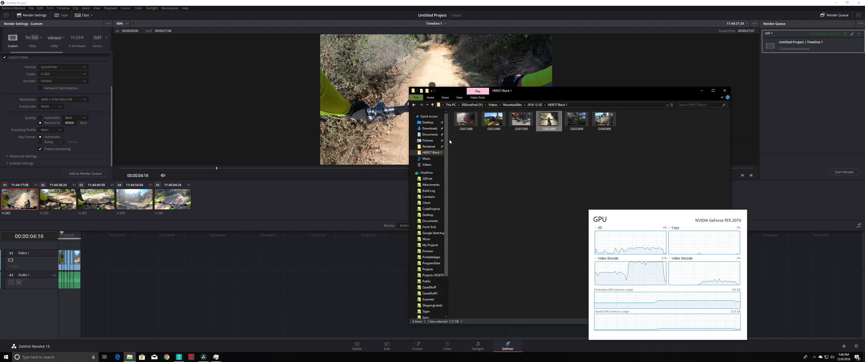
{"action": "left_click", "coordinate": [426, 164]}
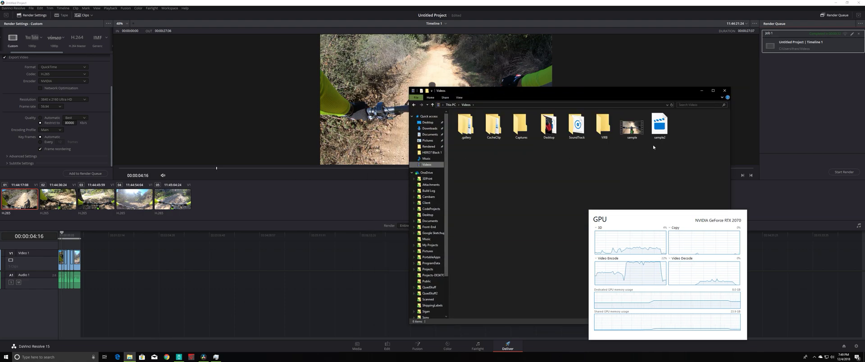
{"action": "left_click", "coordinate": [666, 130]}
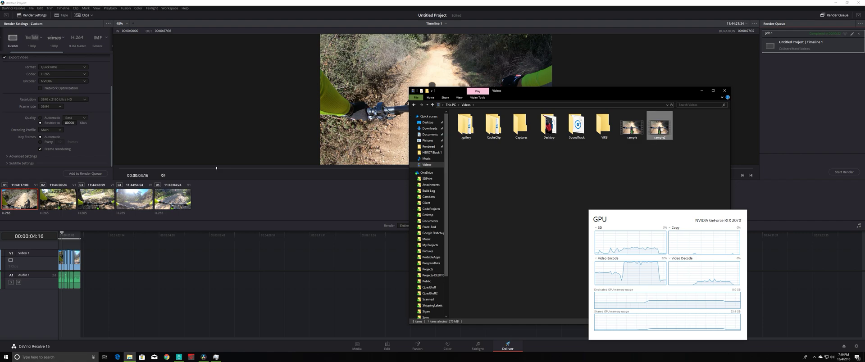
{"action": "double_click", "coordinate": [663, 130]}
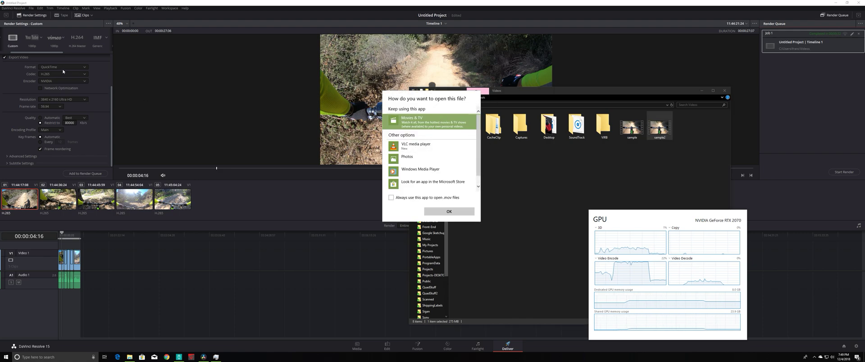
{"action": "left_click", "coordinate": [415, 146]}
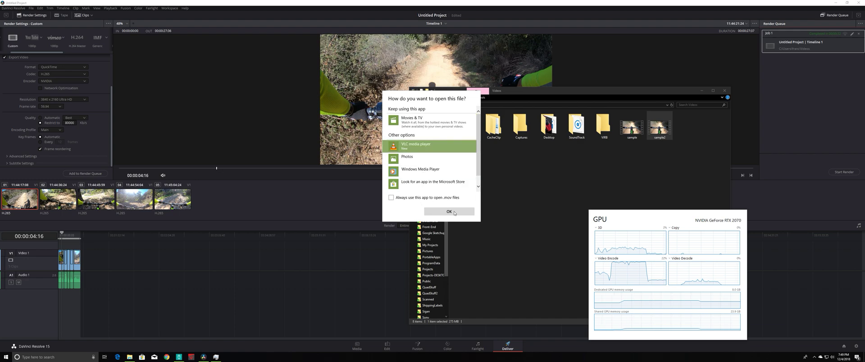
{"action": "left_click", "coordinate": [453, 211]}
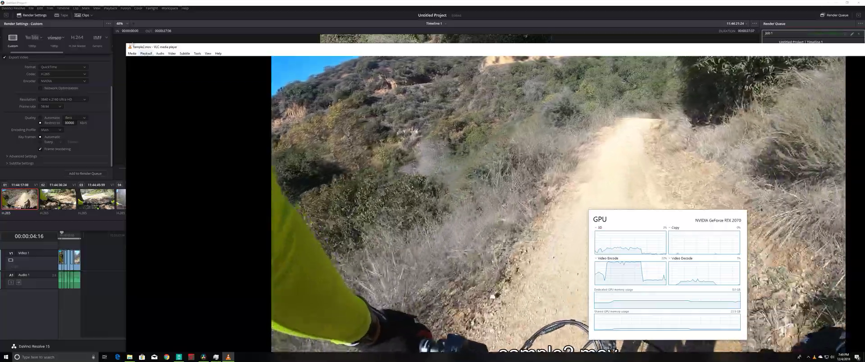
Reposition and narrow the VLC window, move the GPU monitor aside, and pause sample2.mov at 00:14
{"action": "left_click_drag", "start_coordinate": [133, 45], "coordinate": [441, 129]}
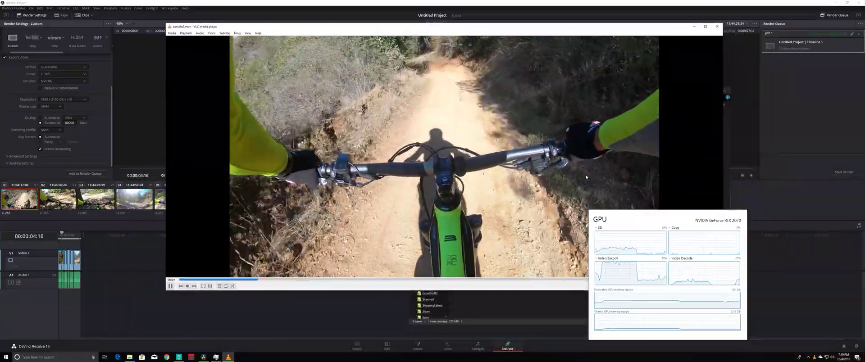
{"action": "left_click_drag", "start_coordinate": [599, 220], "coordinate": [709, 195]}
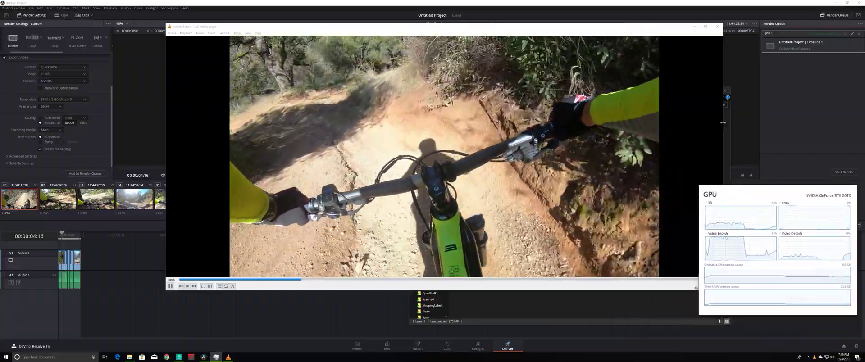
{"action": "left_click_drag", "start_coordinate": [722, 123], "coordinate": [613, 144]}
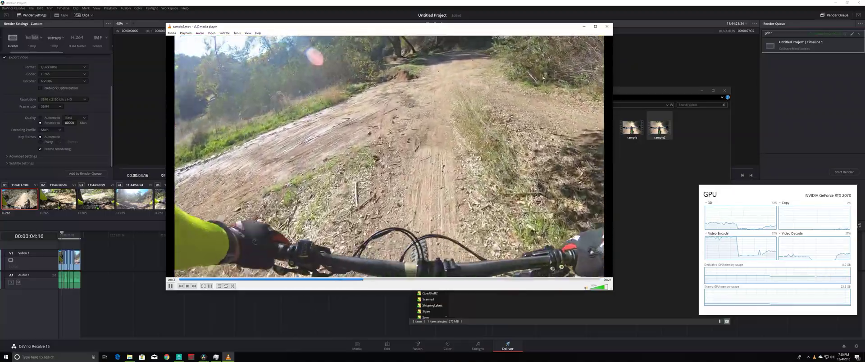
{"action": "left_click", "coordinate": [172, 287]}
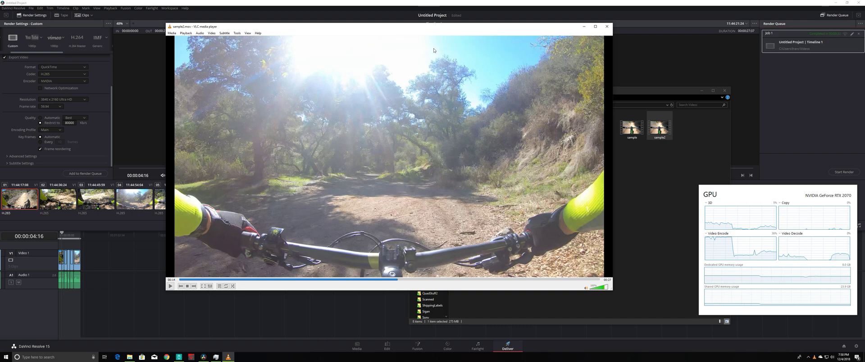
{"action": "left_click_drag", "start_coordinate": [432, 40], "coordinate": [466, 55]}
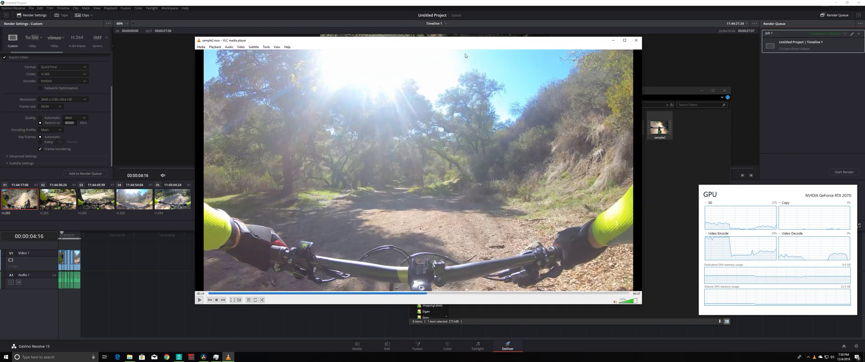